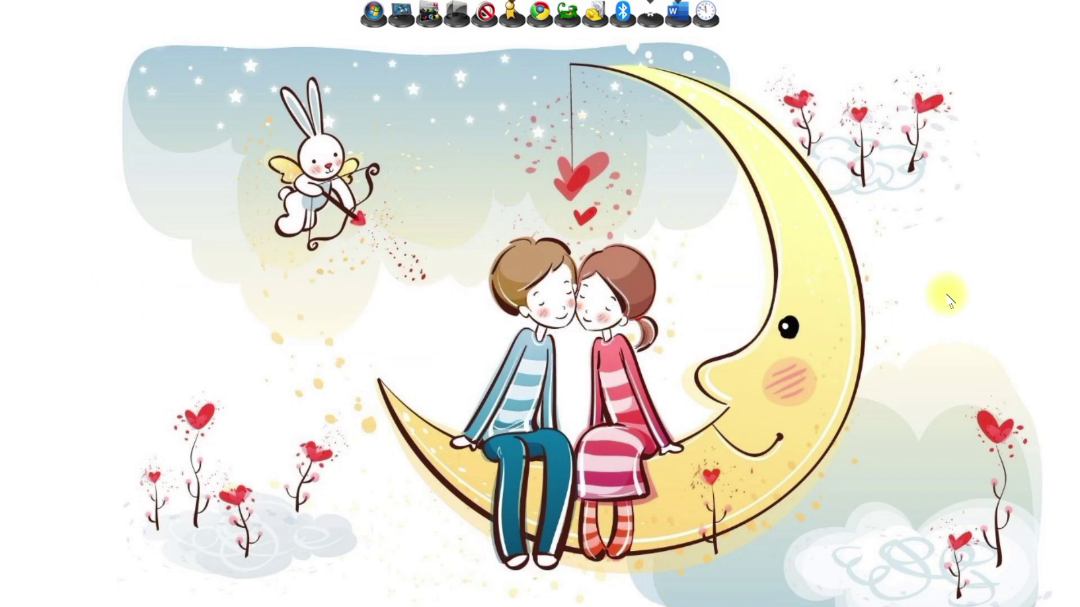
# Step: Back in Word, type 1ST under the red heading so its ending auto-superscripts, then type H2O
pyautogui.hotkey('alt', 'Tab')
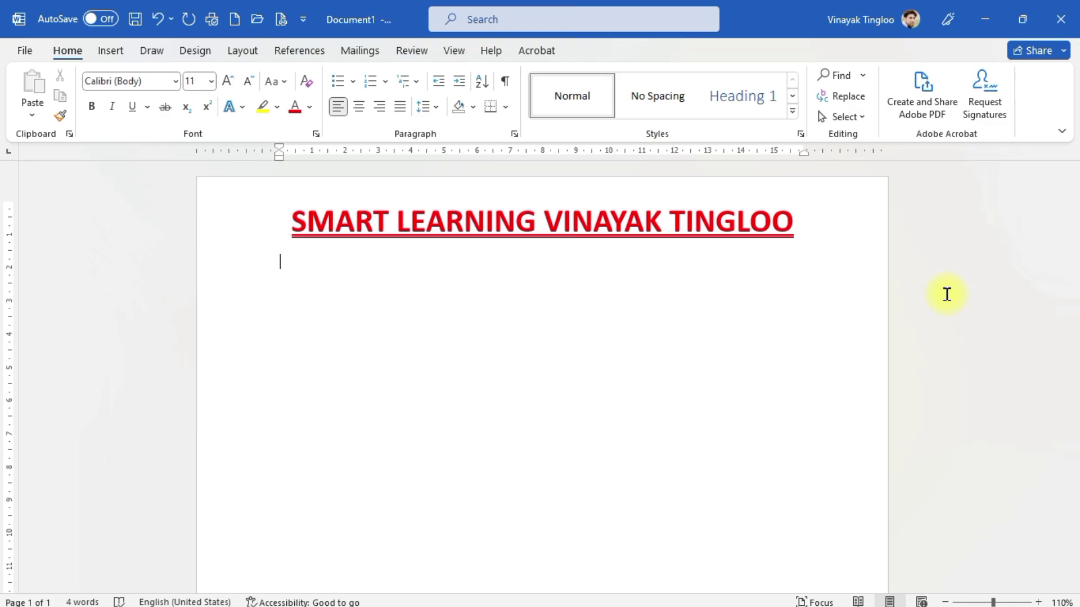
pyautogui.write('1')
pyautogui.write('ST')
pyautogui.keyDown('ctrl'); pyautogui.scroll(7, 450, 337); pyautogui.keyUp('ctrl')
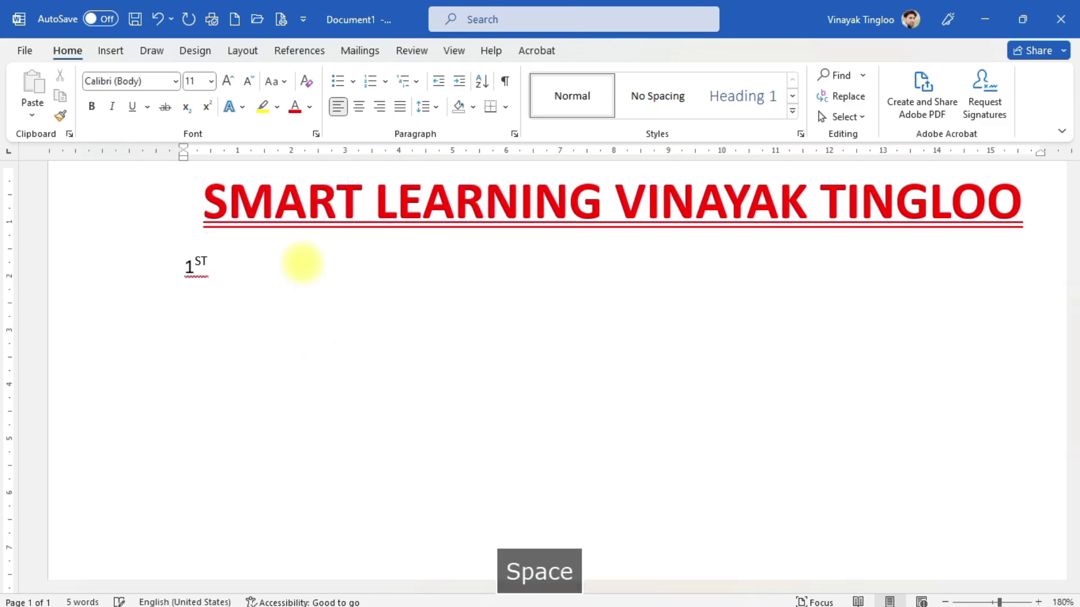
pyautogui.write('H')
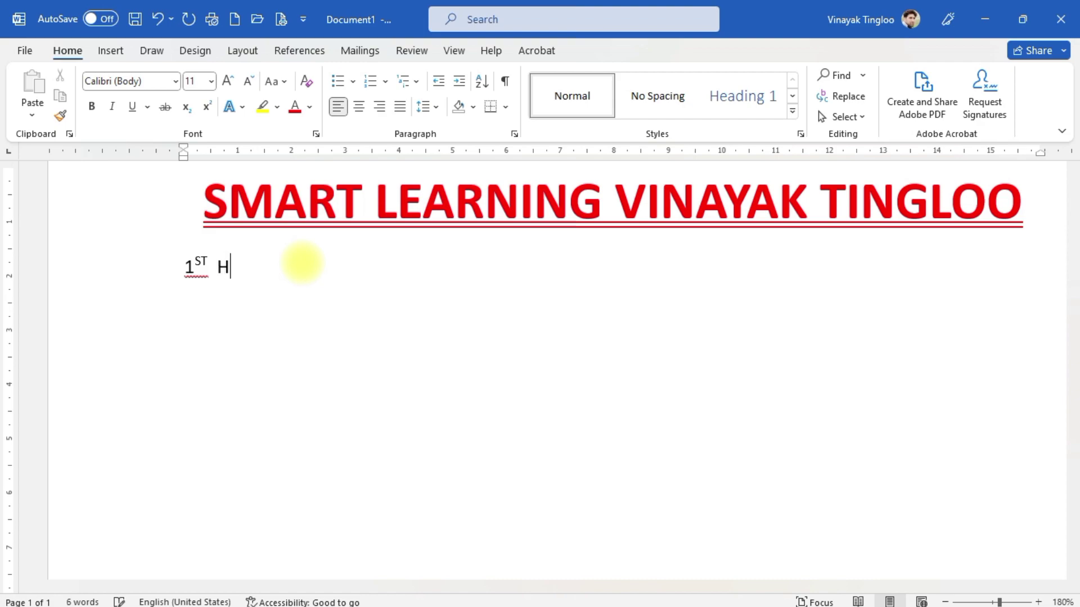
pyautogui.write('2O')
# Step: Make the 2 in H2O subscript so it reads H₂O
pyautogui.press('Left')
pyautogui.press('Left')
pyautogui.hotkey('shift', 'Left')
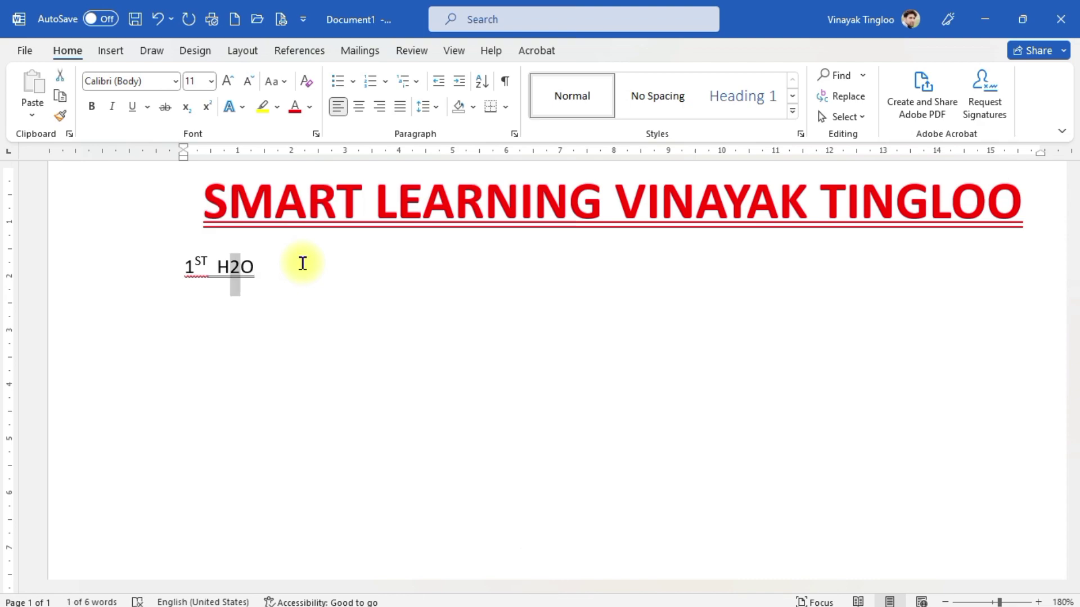
pyautogui.click(186, 106)
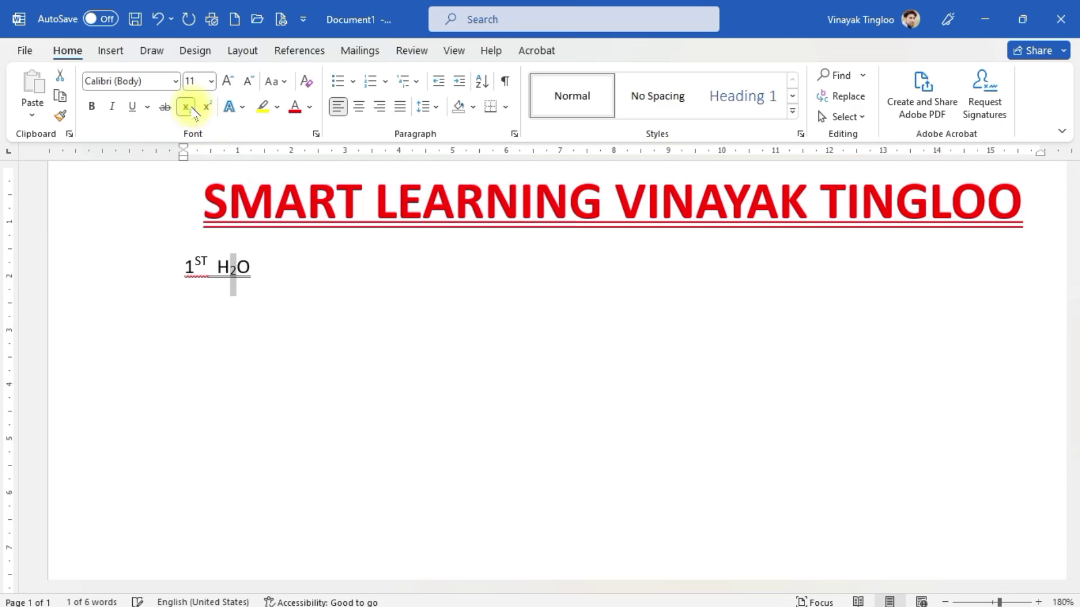
pyautogui.click(267, 266)
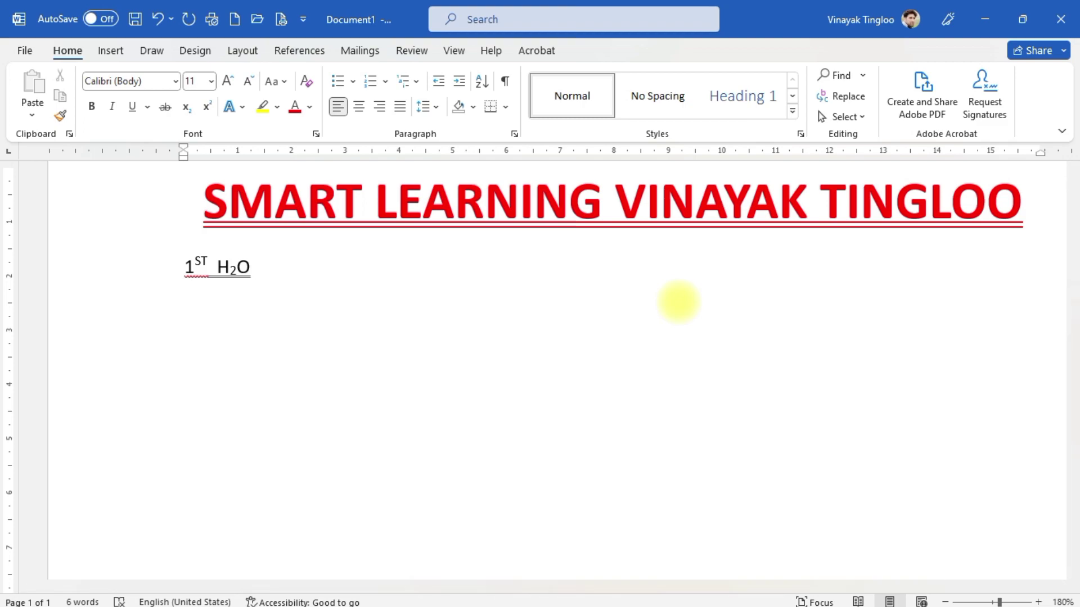
# Step: Replace H₂O with 2ND 21ST 21ST so each ending is superscripted, then start a new line
pyautogui.press('BackSpace')
pyautogui.press('BackSpace')
pyautogui.press('BackSpace')
pyautogui.write('2ND ')
pyautogui.write('2')
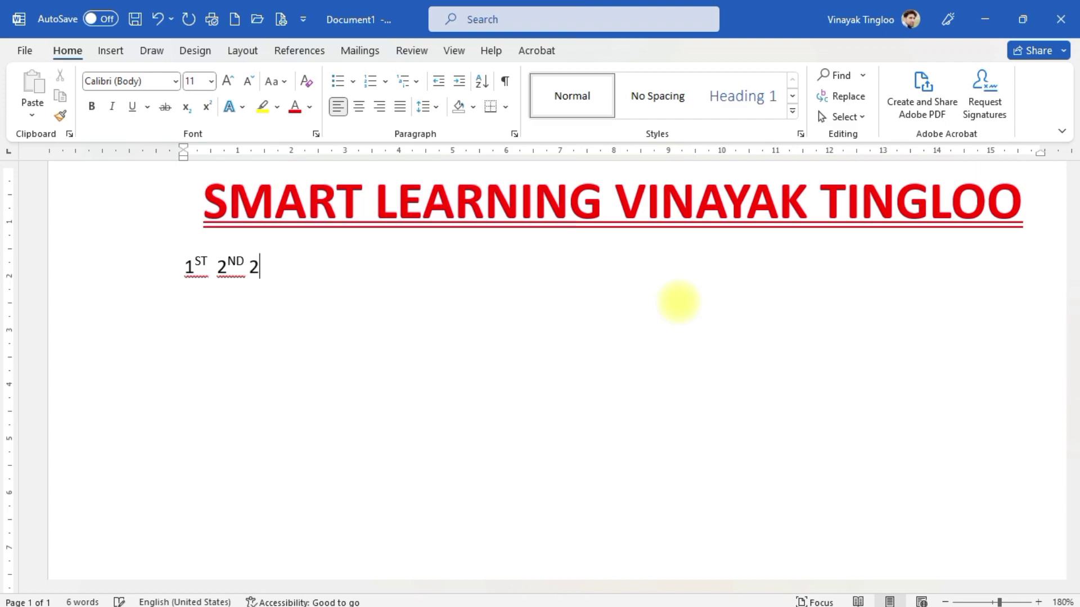
pyautogui.write('1ST')
pyautogui.write('21ST')
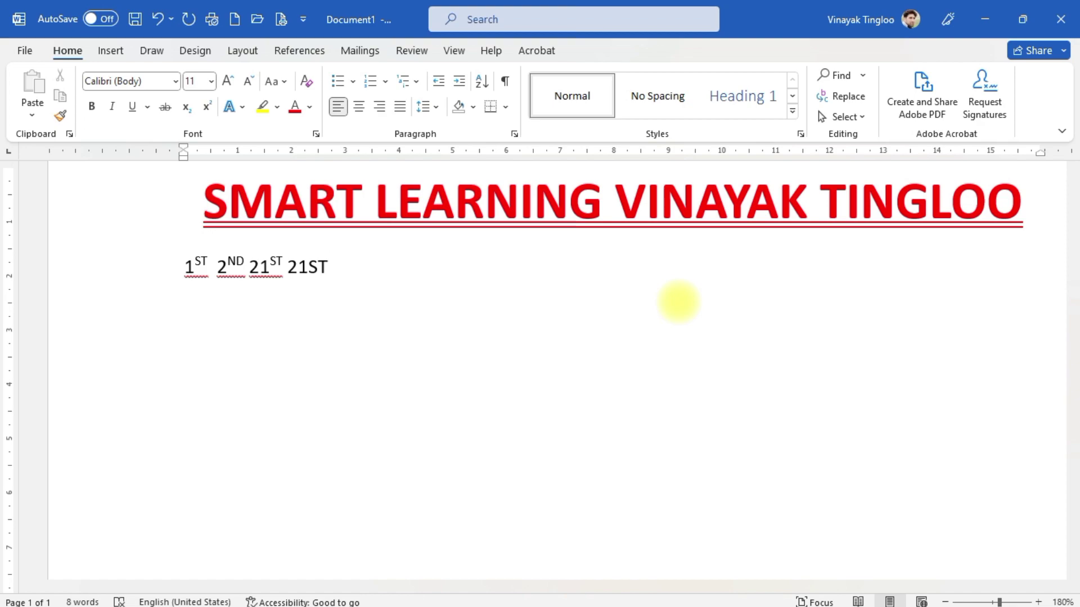
pyautogui.press('Return')
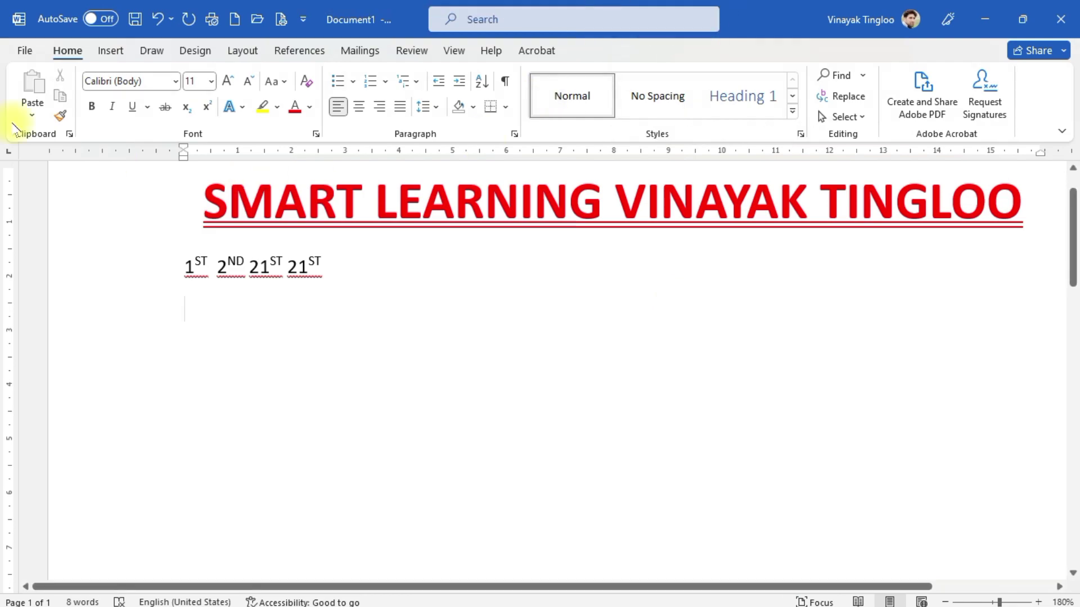
pyautogui.click(21, 50)
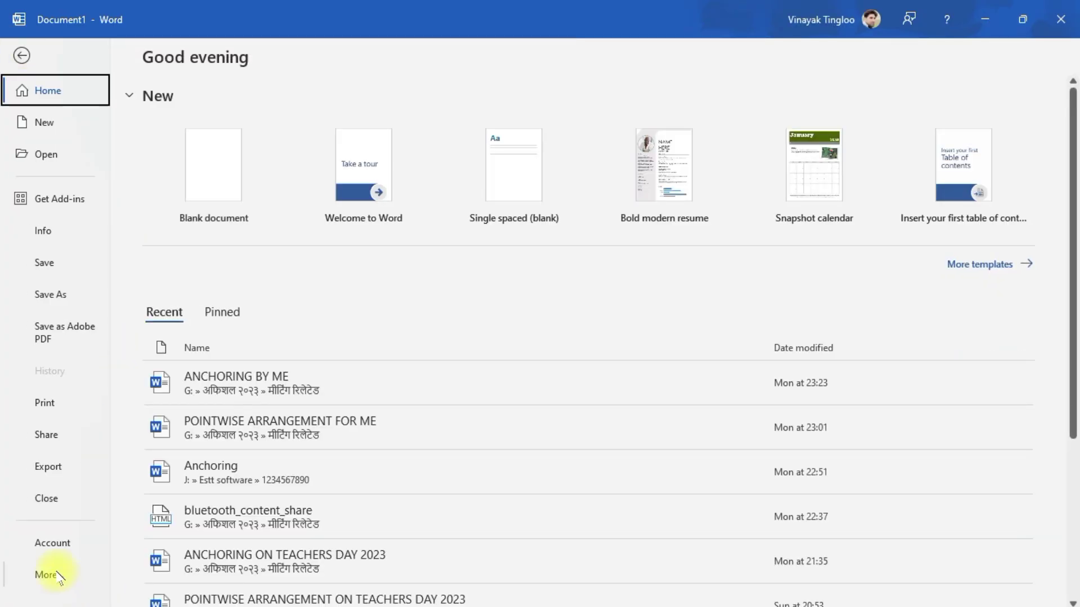
pyautogui.click(51, 575)
pyautogui.click(157, 573)
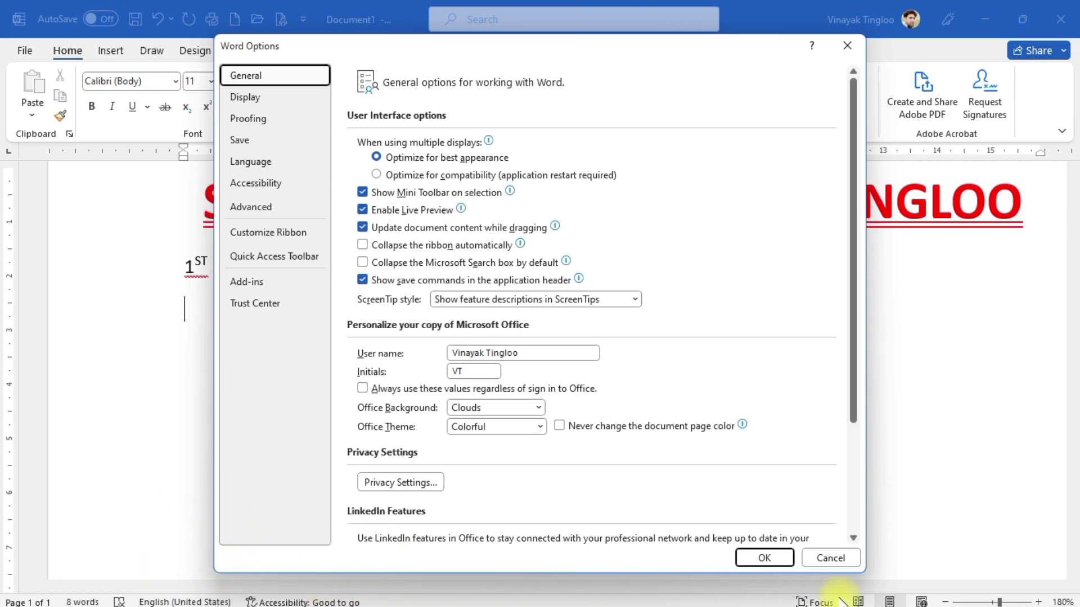
pyautogui.click(823, 558)
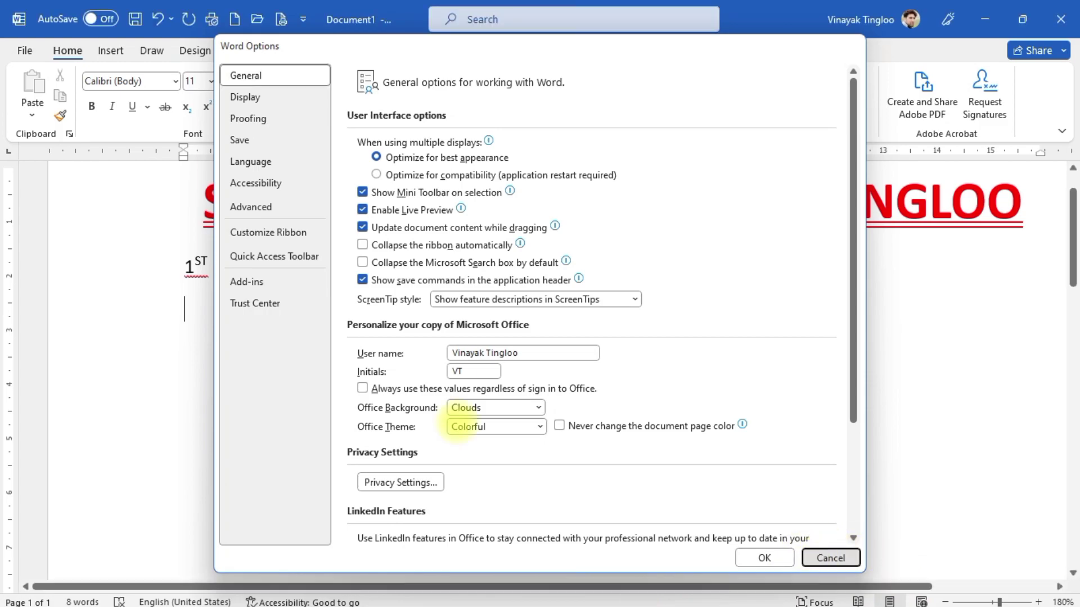
pyautogui.click(22, 50)
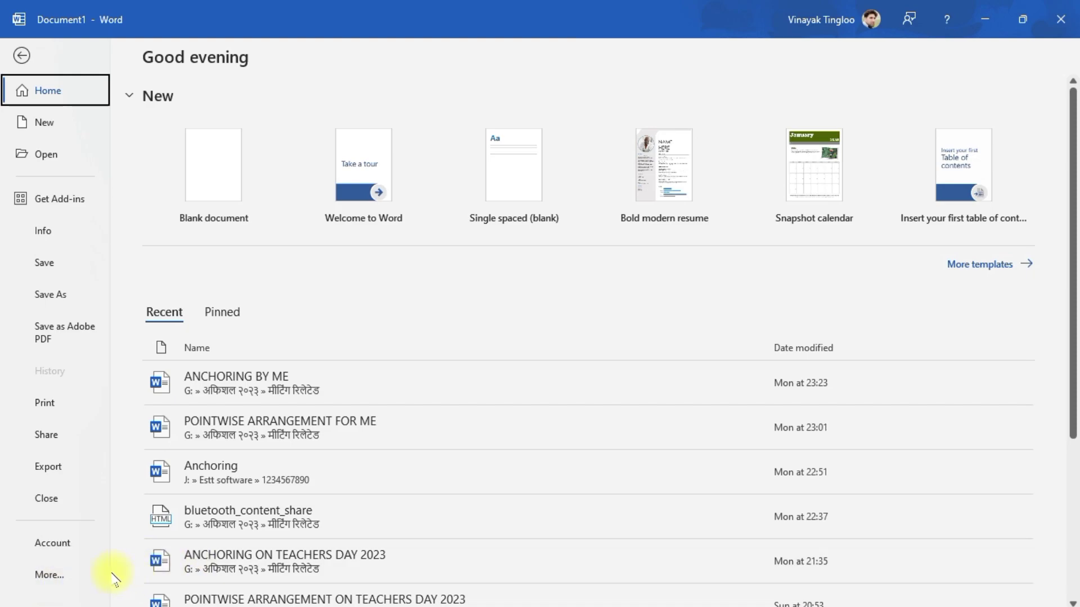
# Step: Uncheck 'Ordinals (1st) with superscript' in AutoFormat As You Type and confirm both dialogs
pyautogui.click(49, 574)
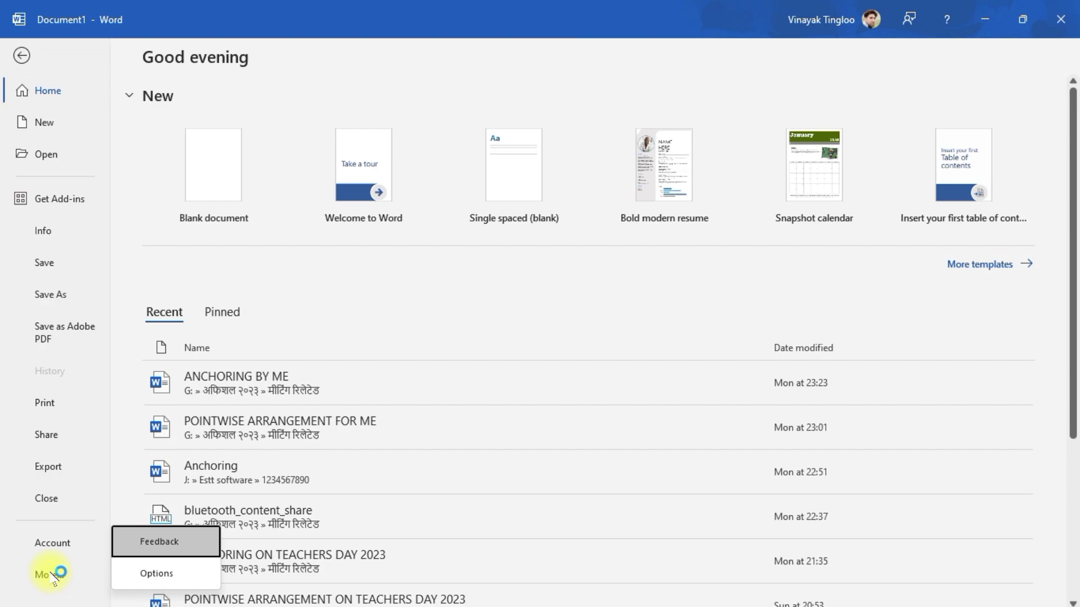
pyautogui.click(160, 573)
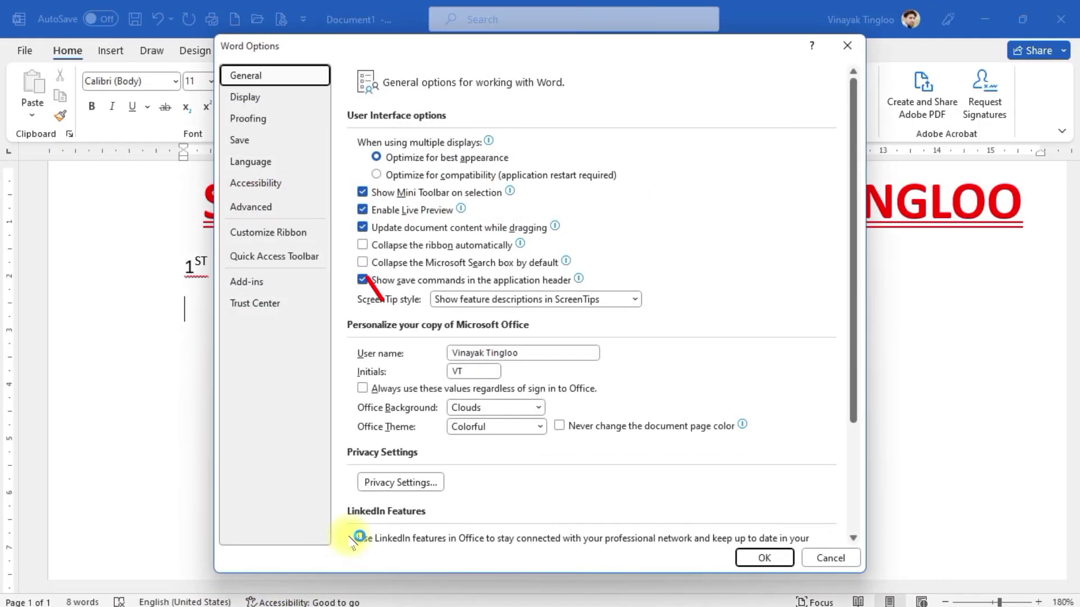
pyautogui.click(271, 125)
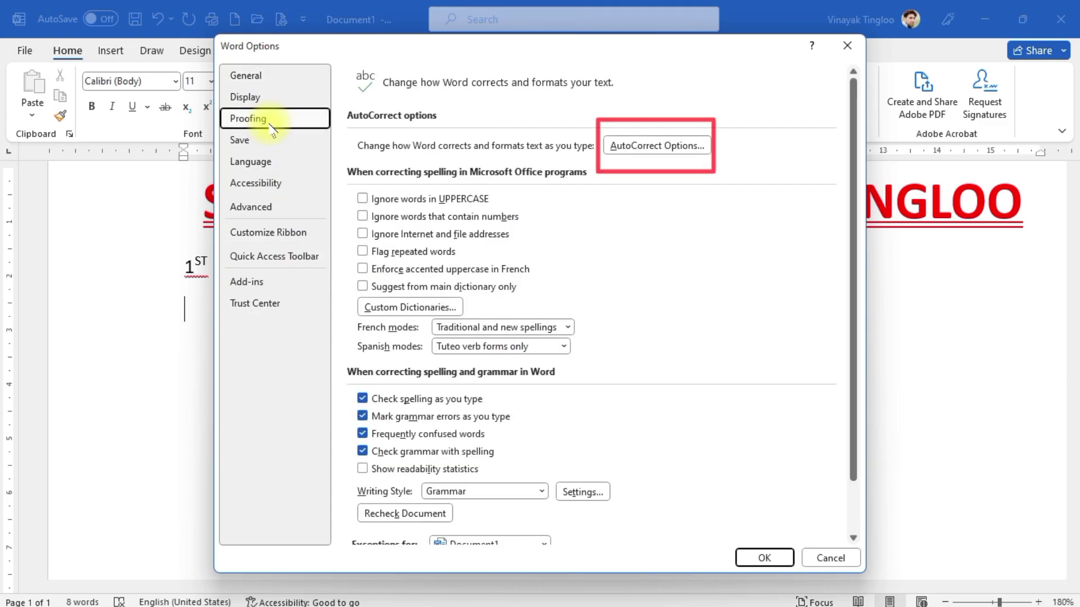
pyautogui.click(697, 145)
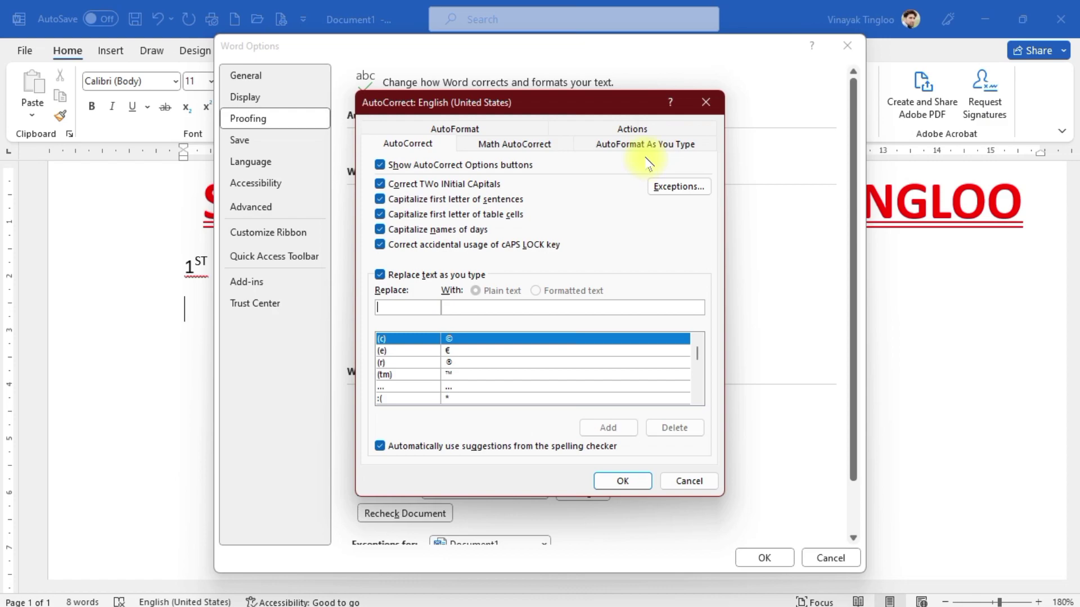
pyautogui.click(663, 144)
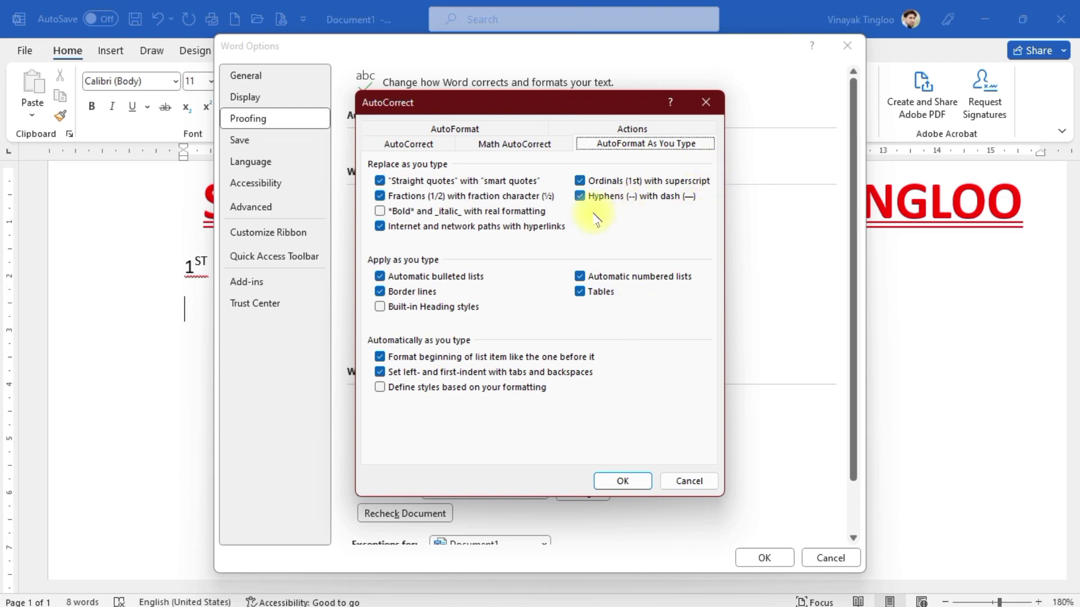
pyautogui.click(579, 181)
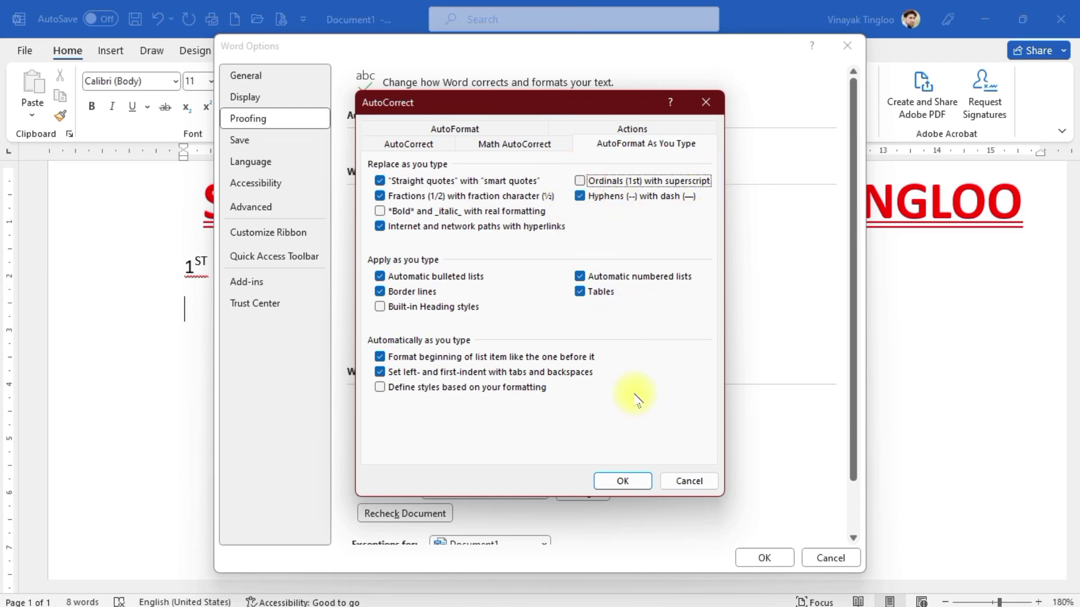
pyautogui.click(619, 481)
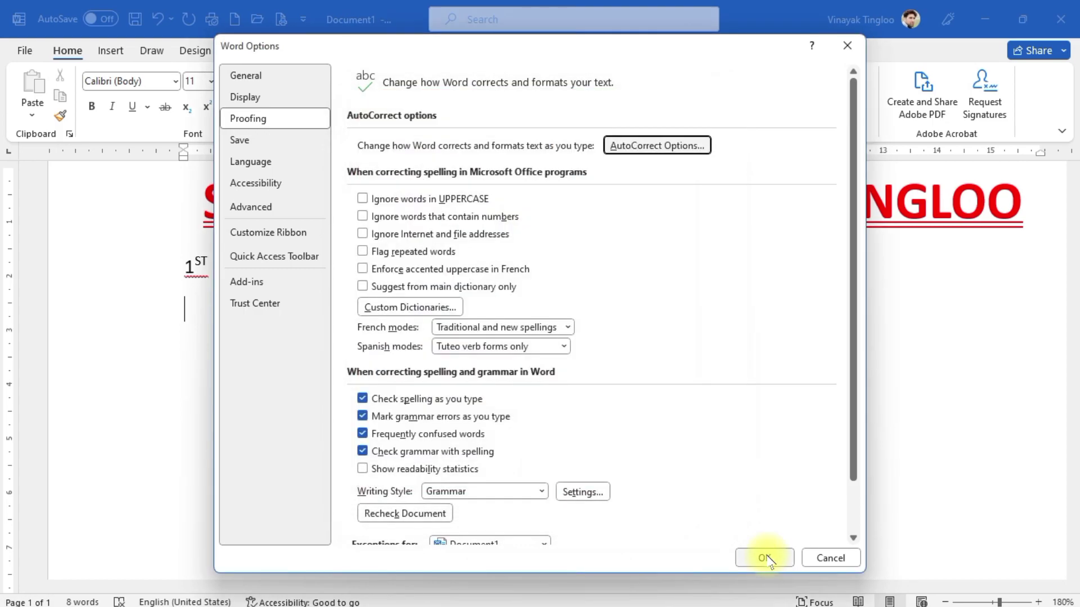
pyautogui.click(769, 556)
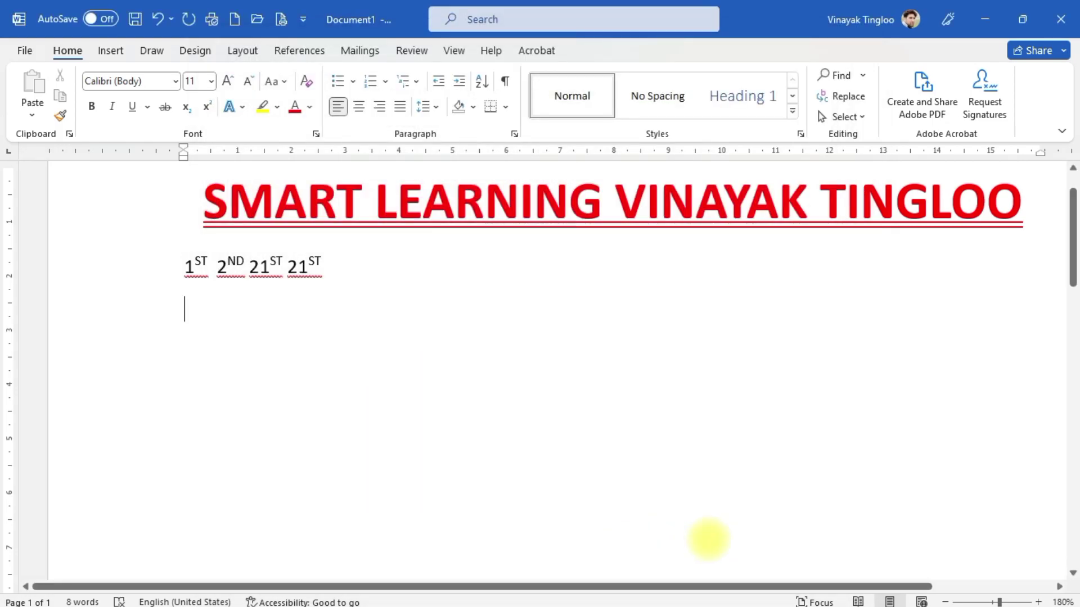
# Step: Type 1ST 2ND 21ST on a new line, leaving the endings plain, and press Enter
pyautogui.write('1')
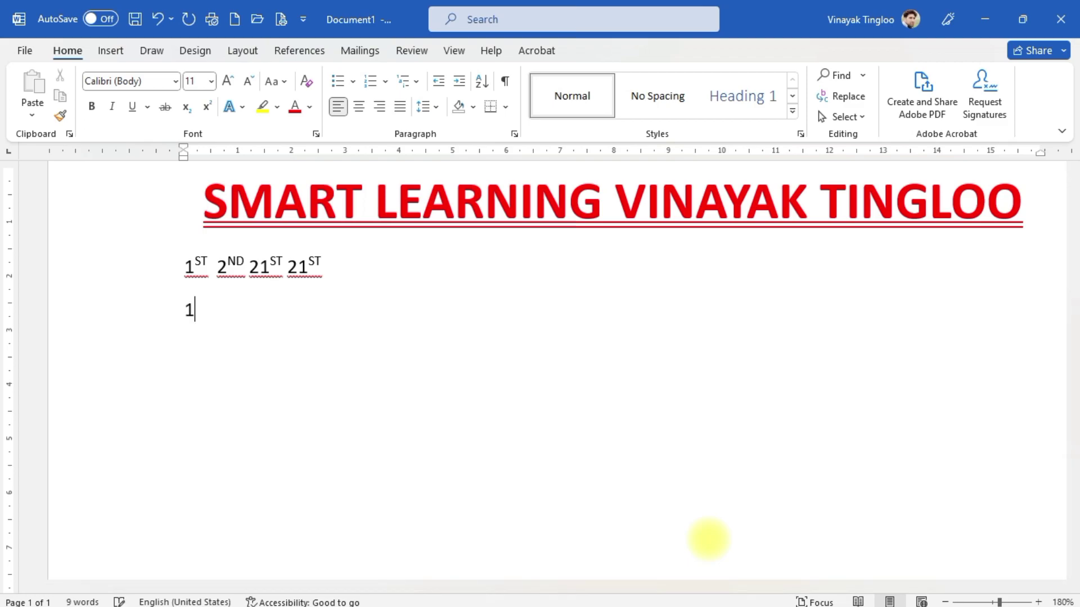
pyautogui.write('ST ')
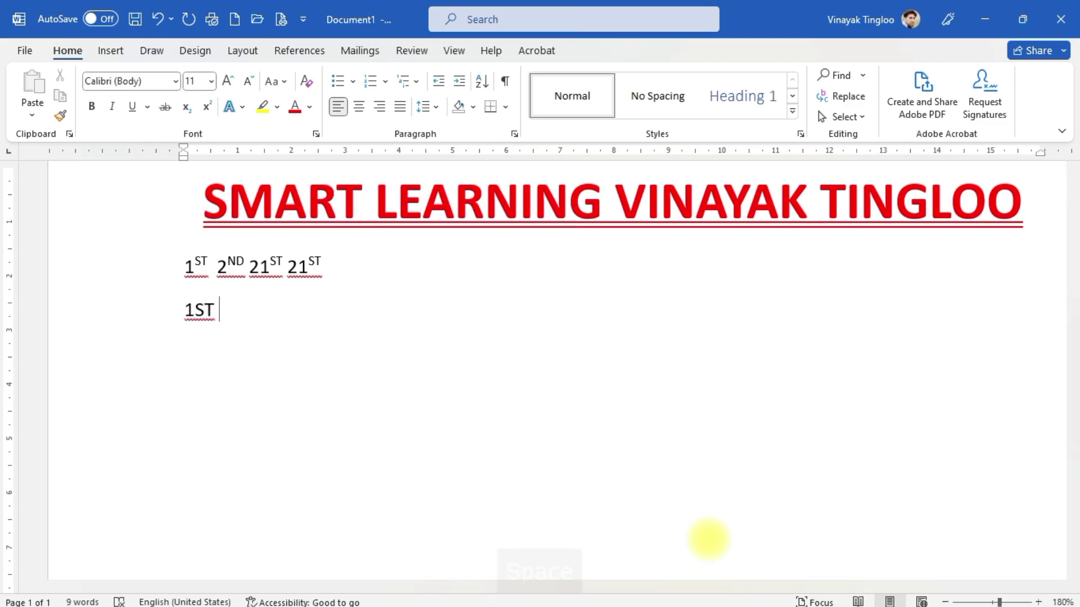
pyautogui.write('2ND ')
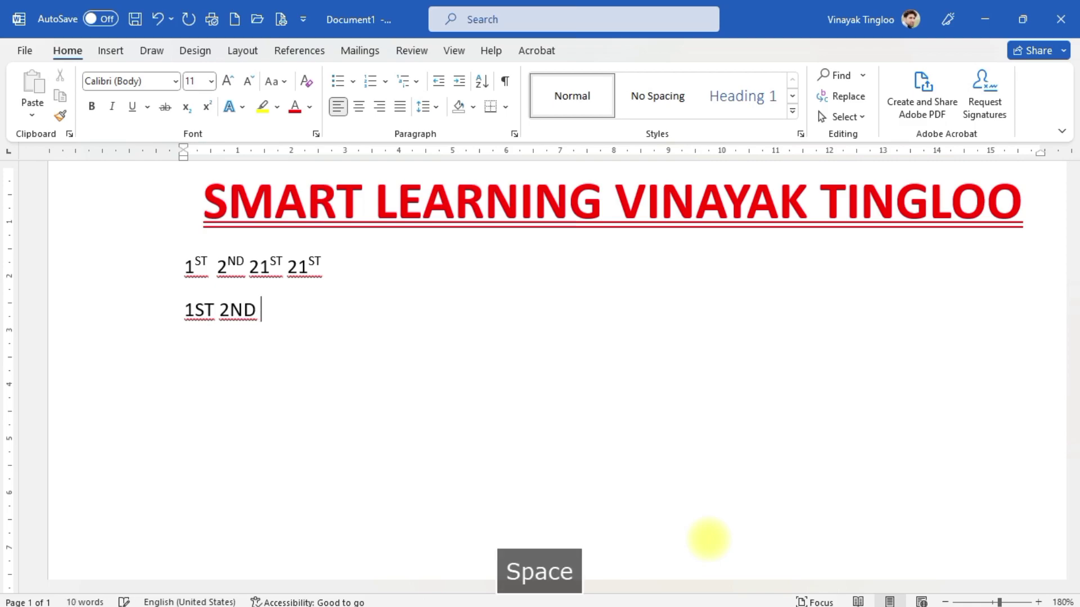
pyautogui.write('21S')
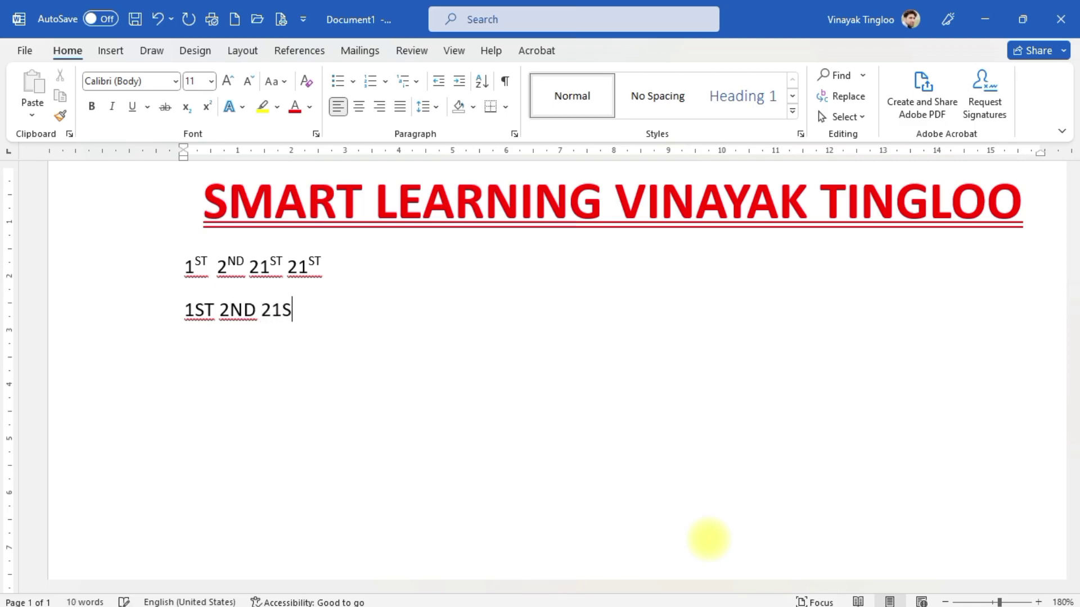
pyautogui.write('T')
pyautogui.press('Return')
# Step: Re-check 'Ordinals (1st) with superscript' under Proofing > AutoCorrect Options and confirm both dialogs
pyautogui.click(25, 50)
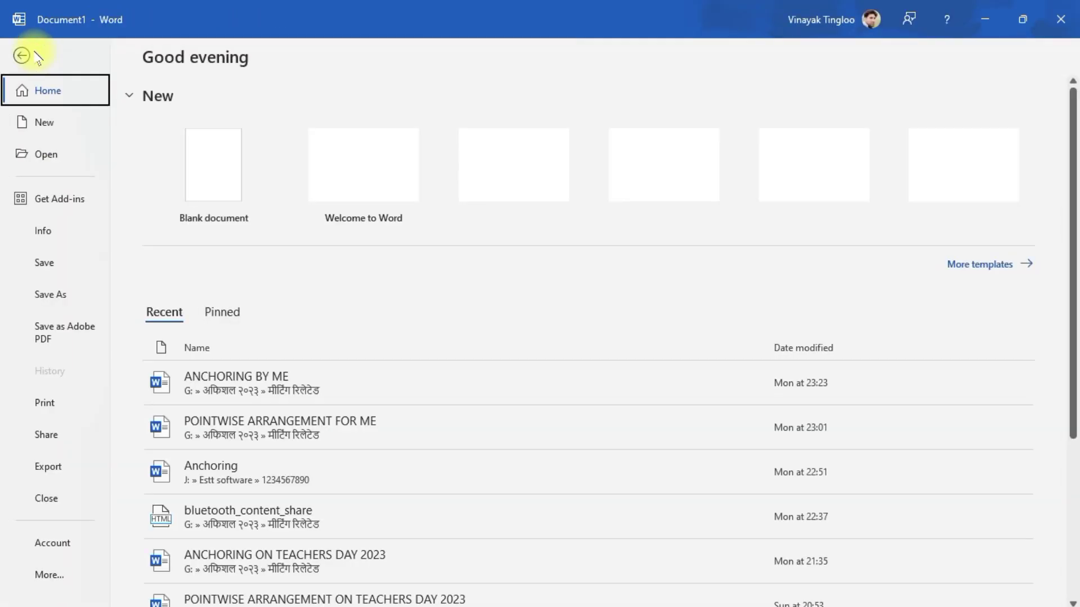
pyautogui.click(62, 574)
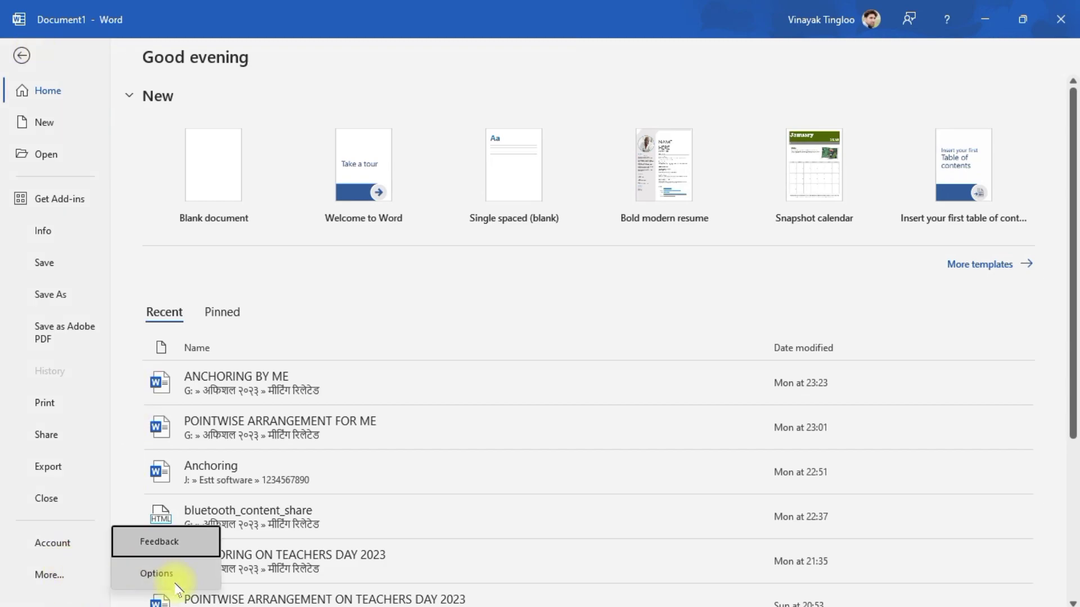
pyautogui.press('Escape')
pyautogui.press('Escape')
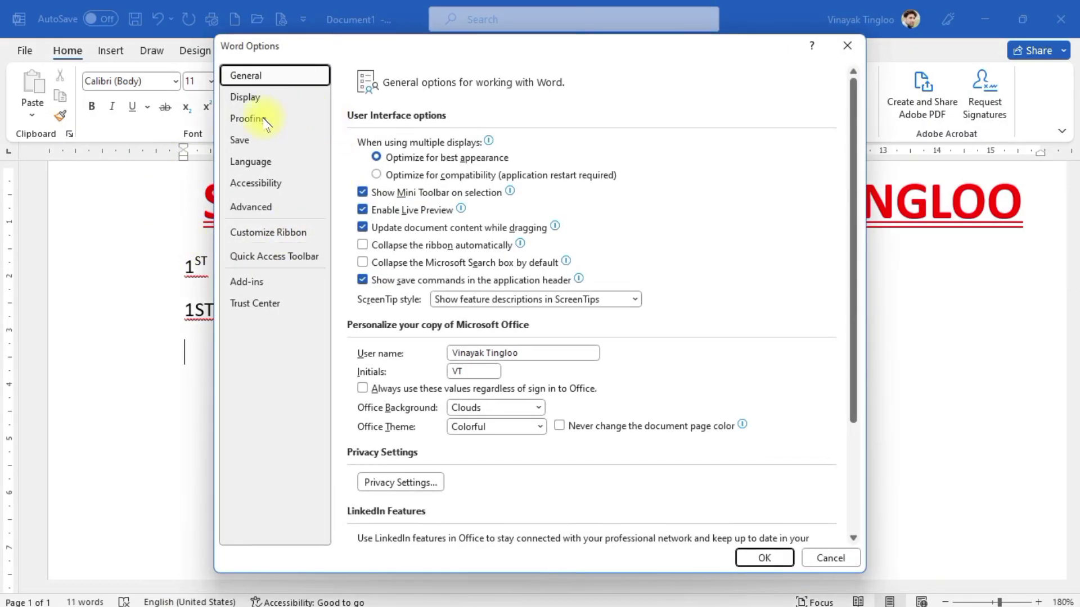
pyautogui.click(260, 118)
pyautogui.click(627, 156)
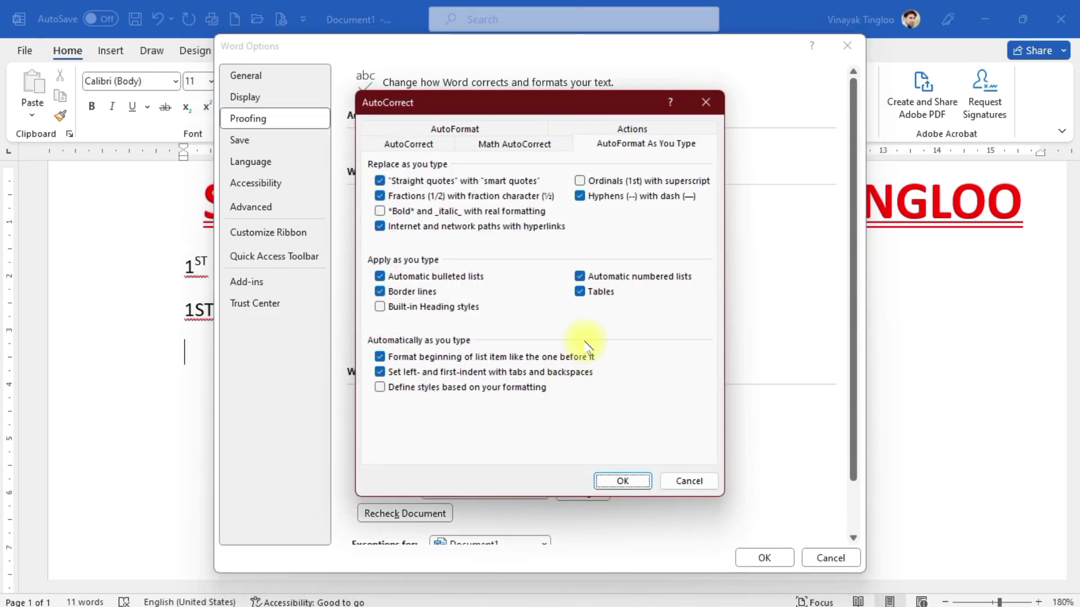
pyautogui.click(580, 181)
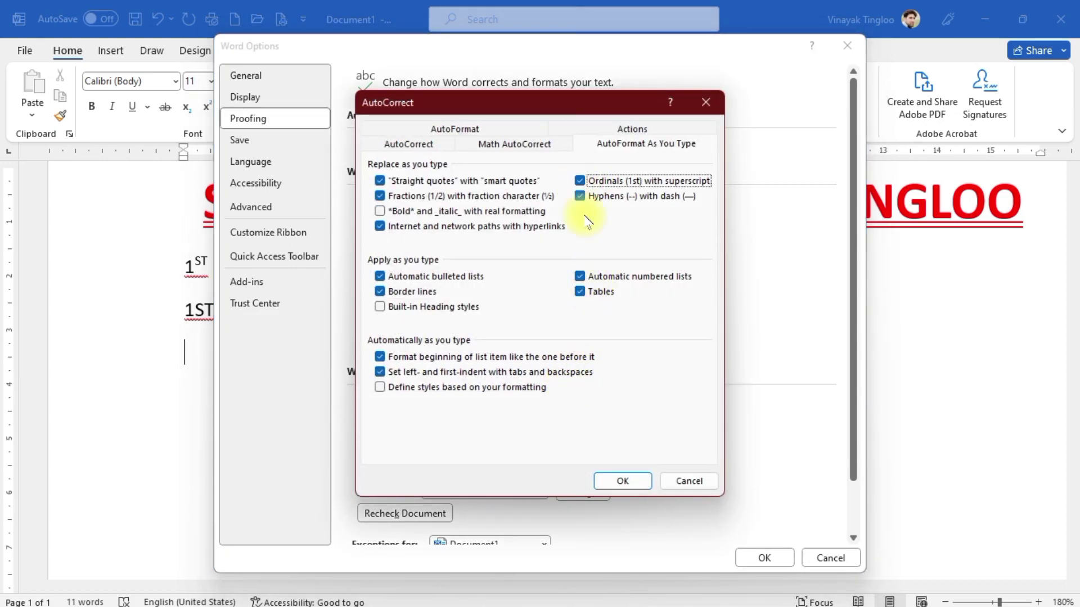
pyautogui.click(615, 479)
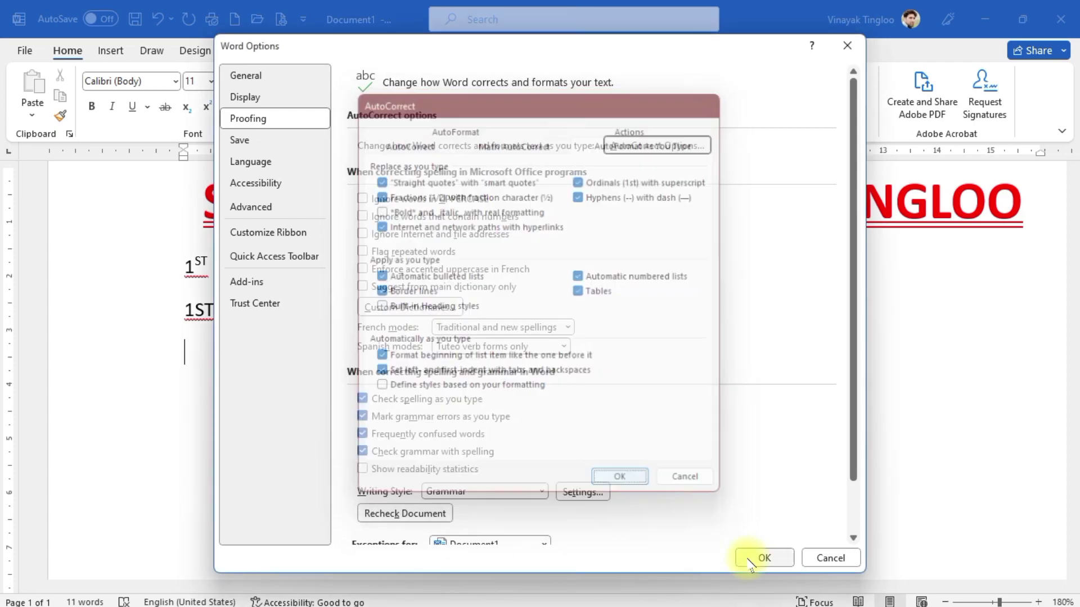
pyautogui.click(752, 558)
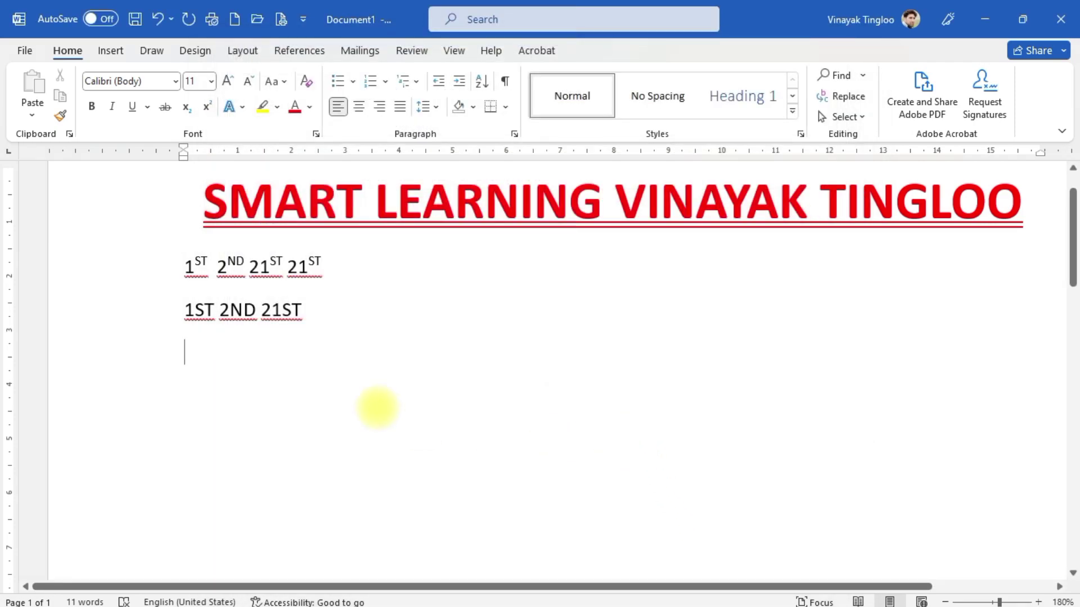
# Step: Type 1ST to see it superscripted again, then delete all three ordinal lines
pyautogui.write('1S')
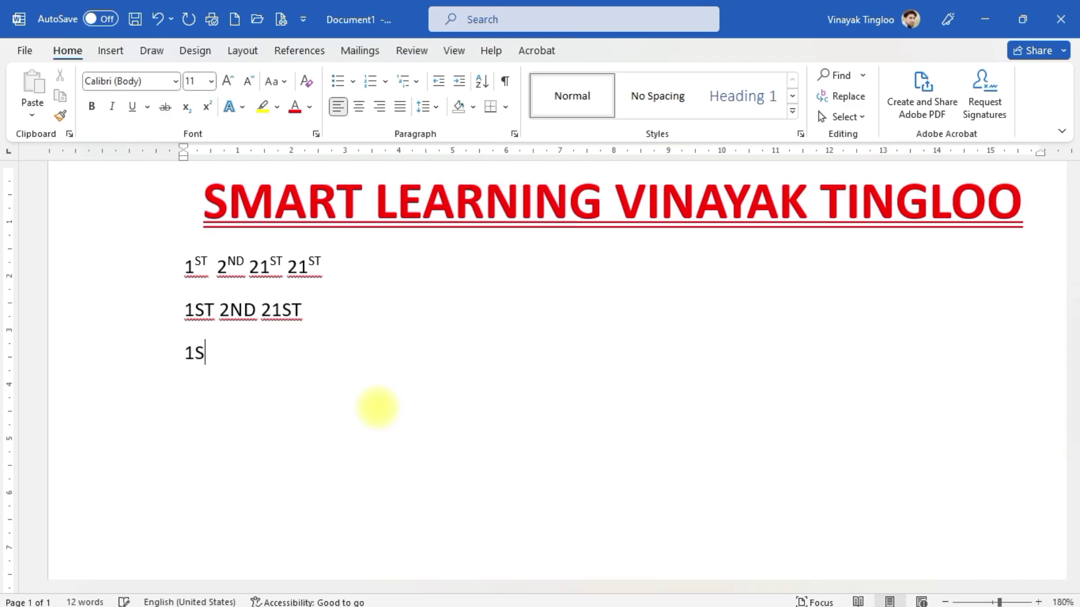
pyautogui.write('T')
pyautogui.hotkey('ctrl', 'shift', 'Up')
pyautogui.hotkey('ctrl', 'shift', 'Up')
pyautogui.hotkey('ctrl', 'shift', 'Up')
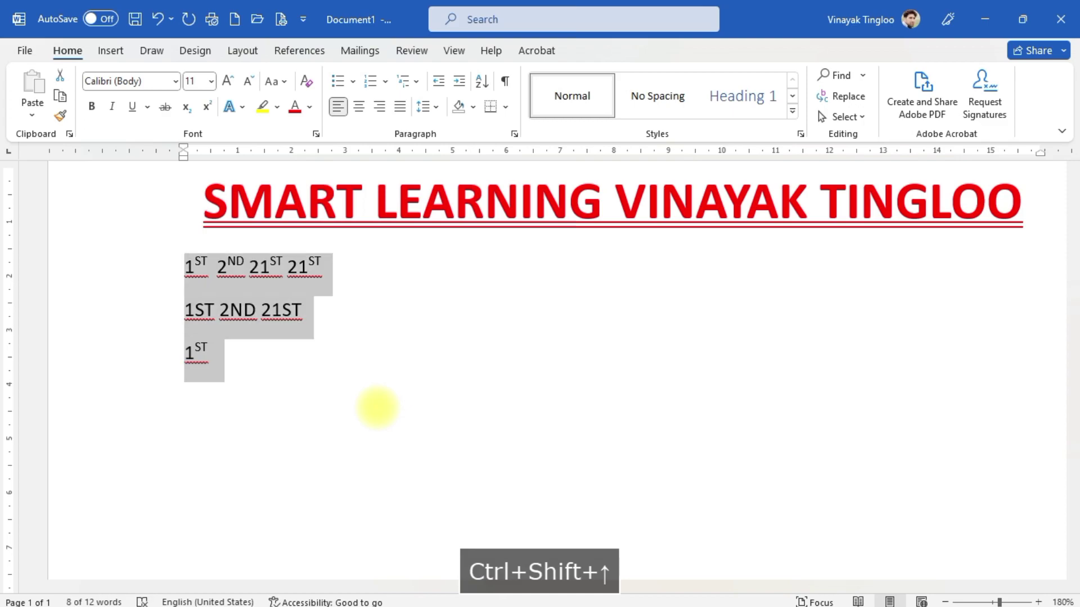
pyautogui.press('Delete')
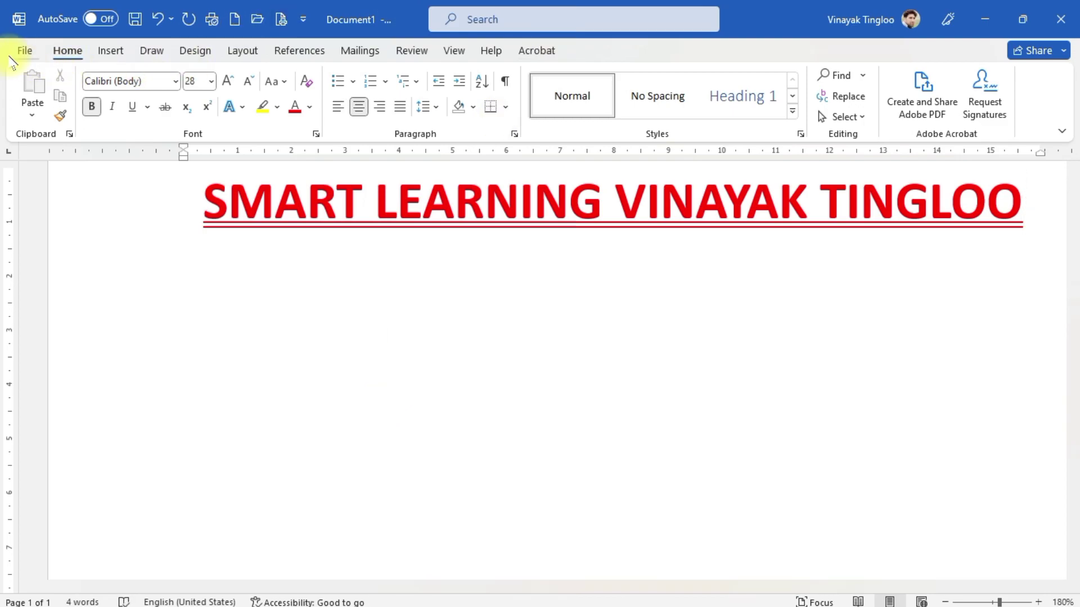
pyautogui.click(19, 19)
pyautogui.click(323, 388)
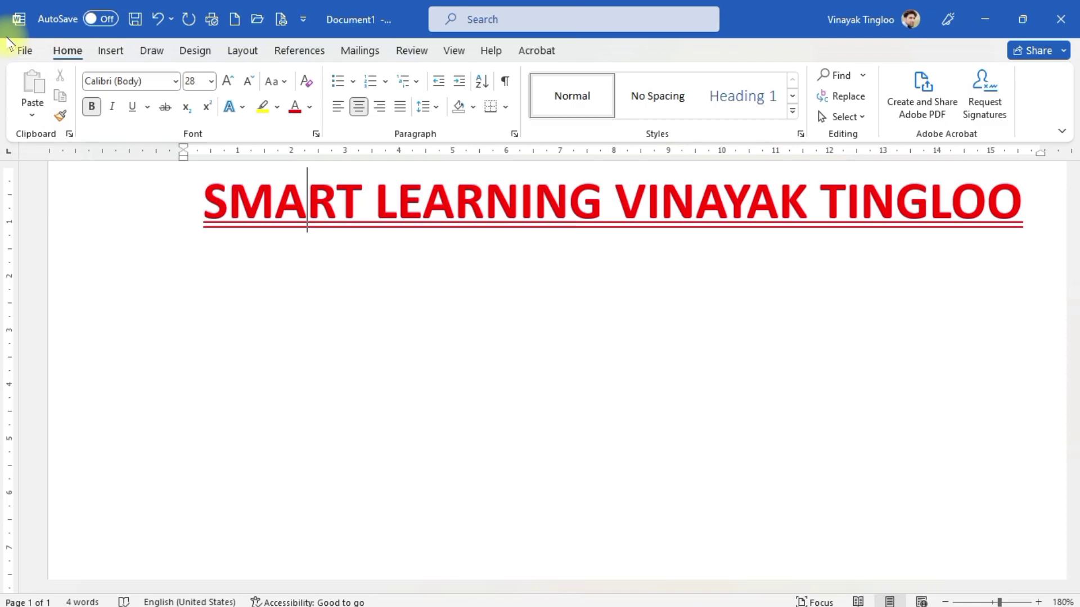
pyautogui.click(19, 51)
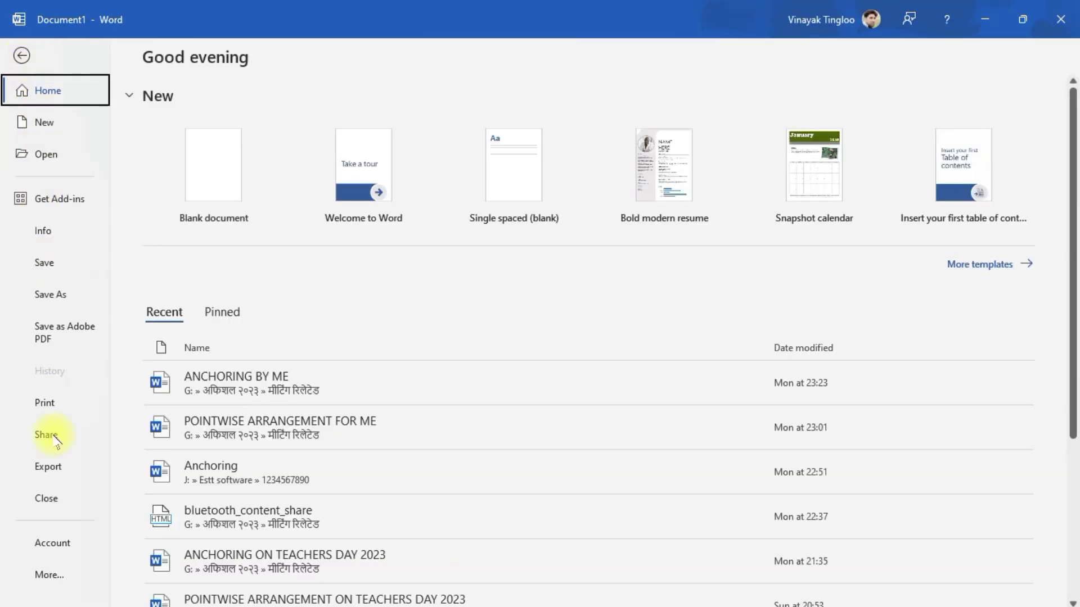
pyautogui.click(50, 575)
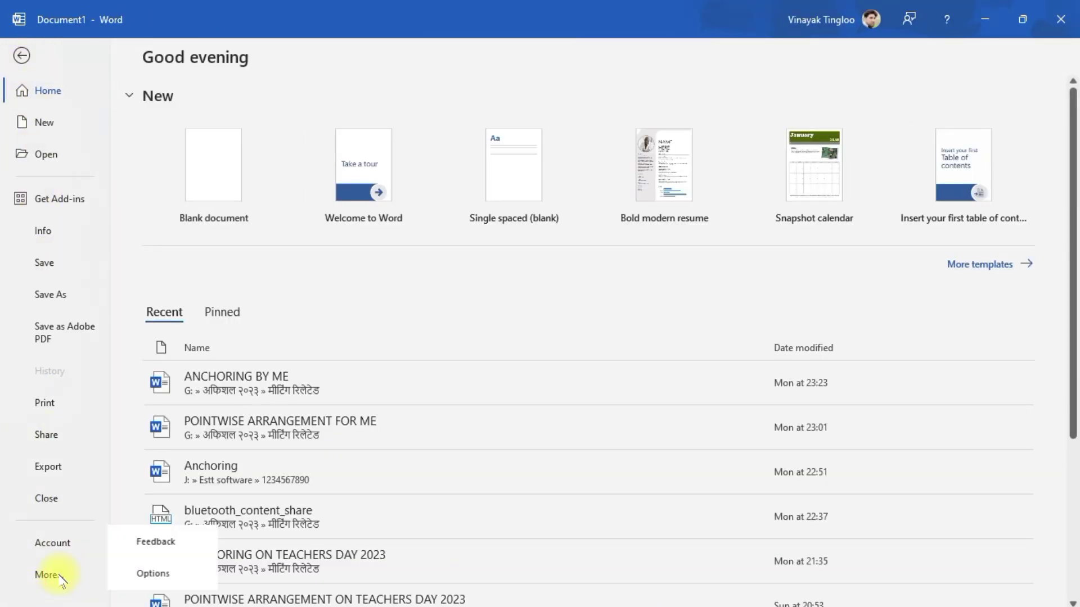
pyautogui.click(197, 580)
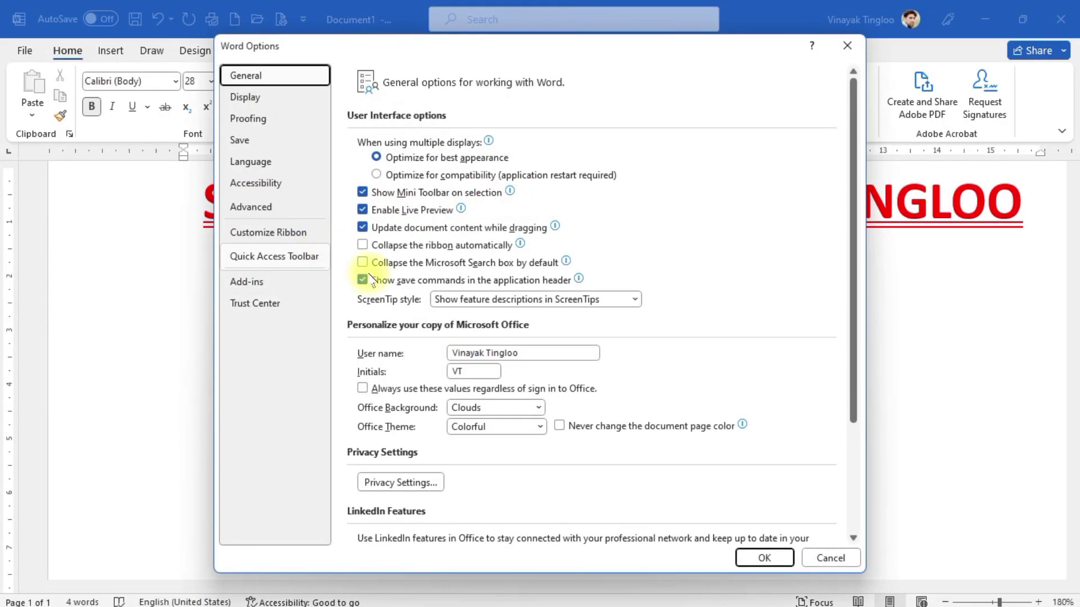
pyautogui.click(256, 118)
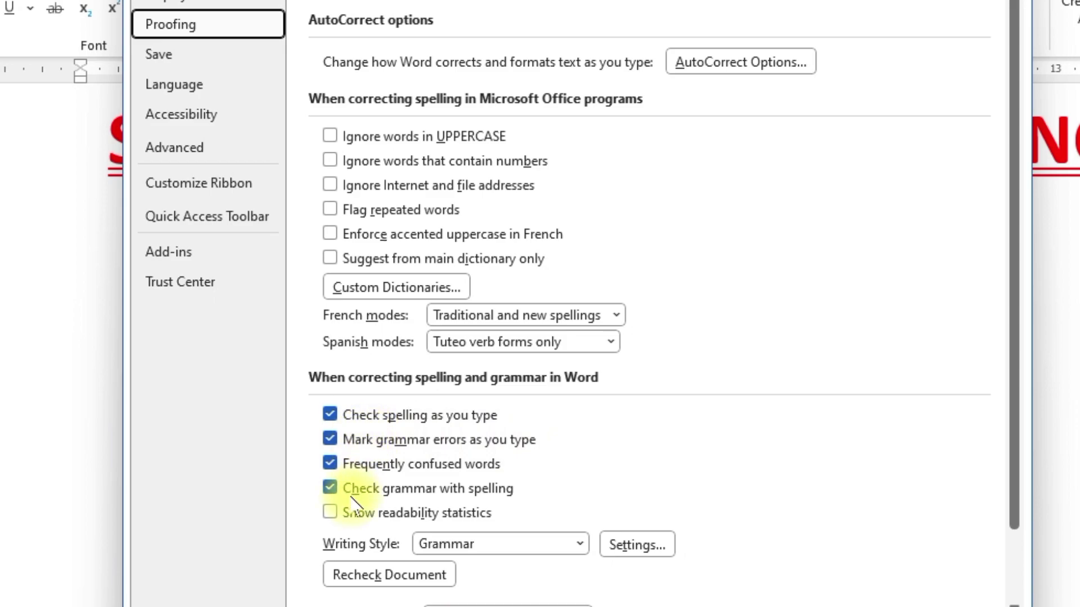
pyautogui.moveTo(1012, 72); pyautogui.dragTo(1021, 296)
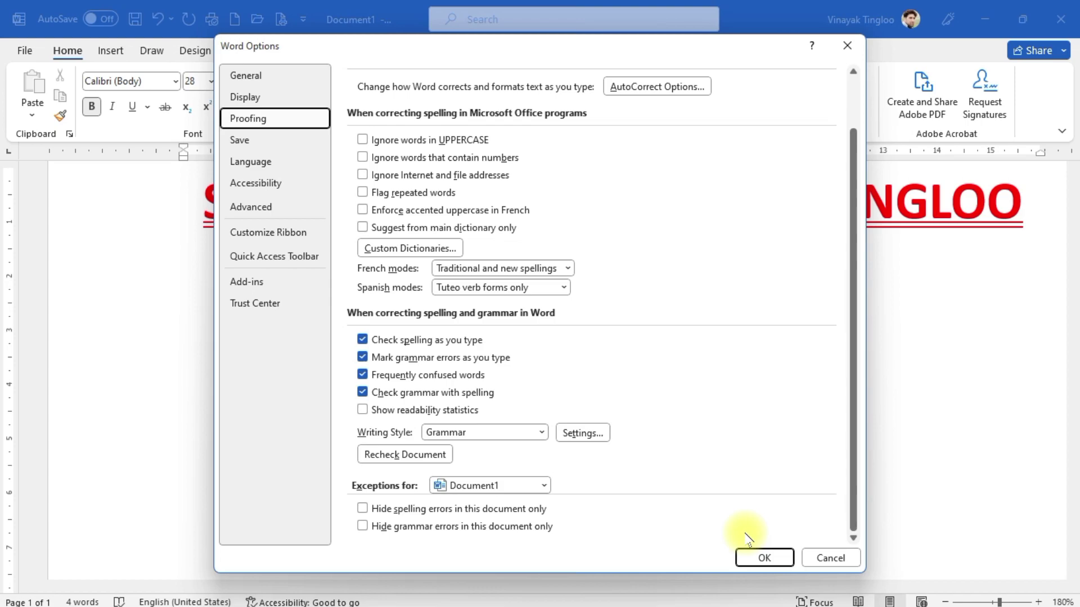
pyautogui.click(765, 557)
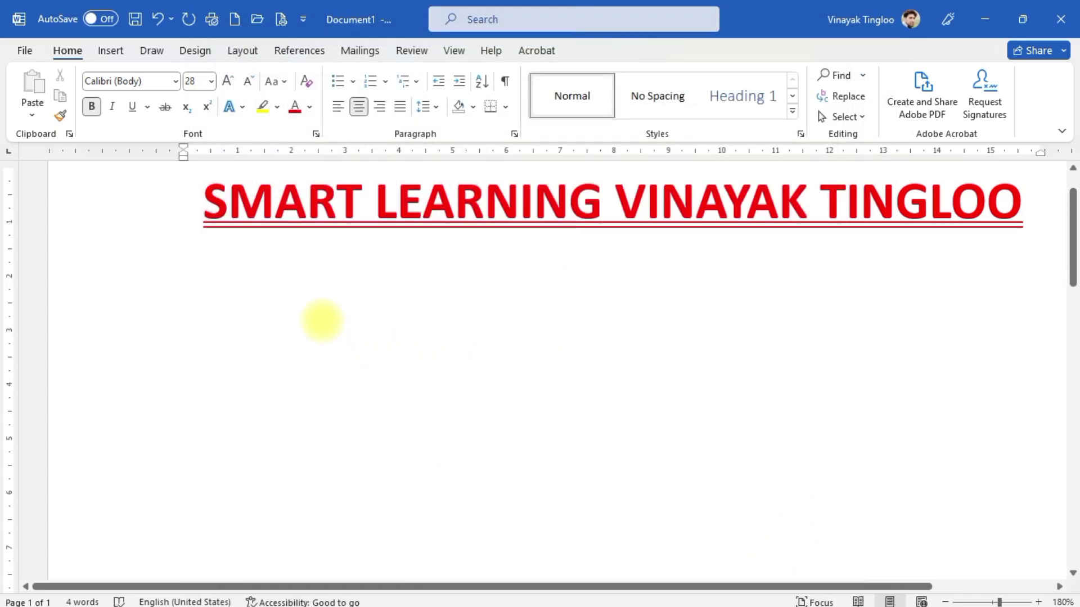